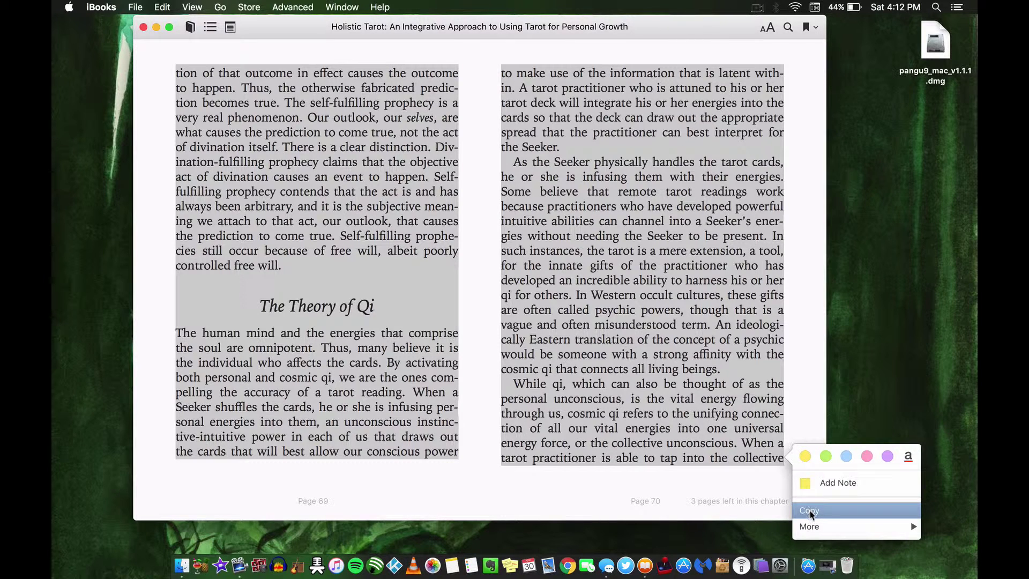
# Step: Have the selected text of pages 69 and 70 read aloud with More > Start Speaking
pyautogui.moveTo(888, 530)
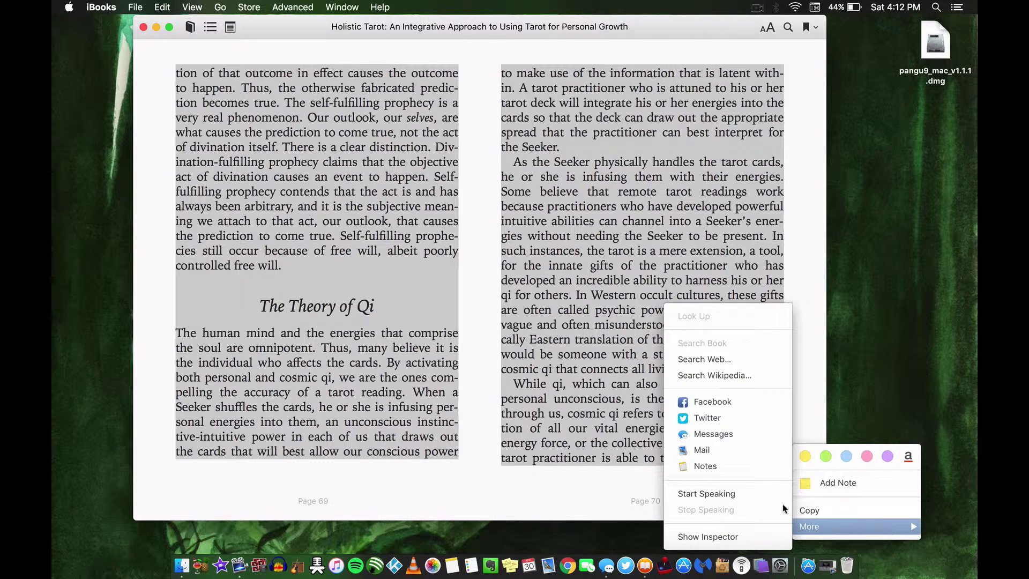
pyautogui.click(742, 493)
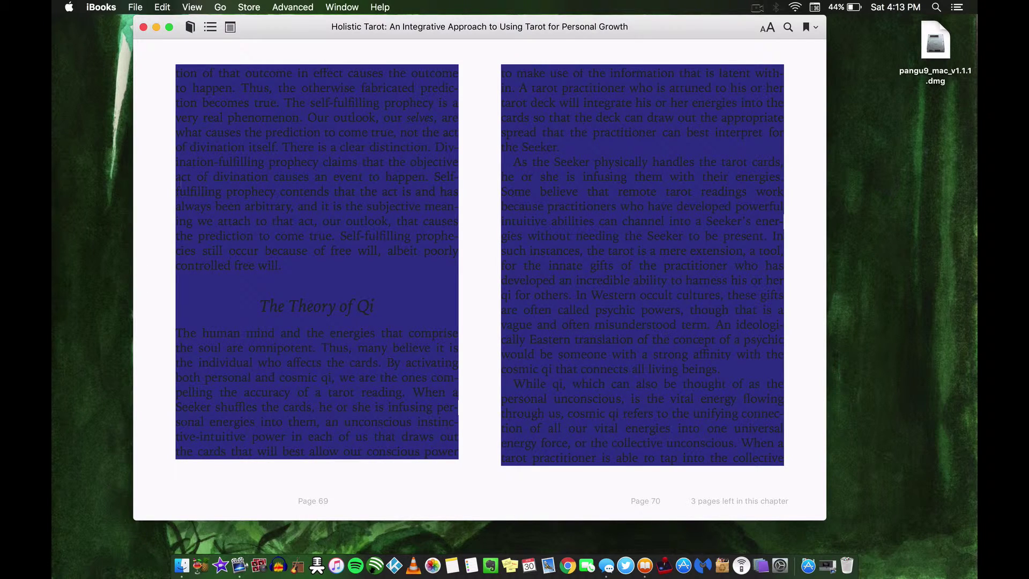
# Step: Clear the page 69–70 selection and restart reading aloud via Edit > Speech > Start Speaking
pyautogui.click(81, 83)
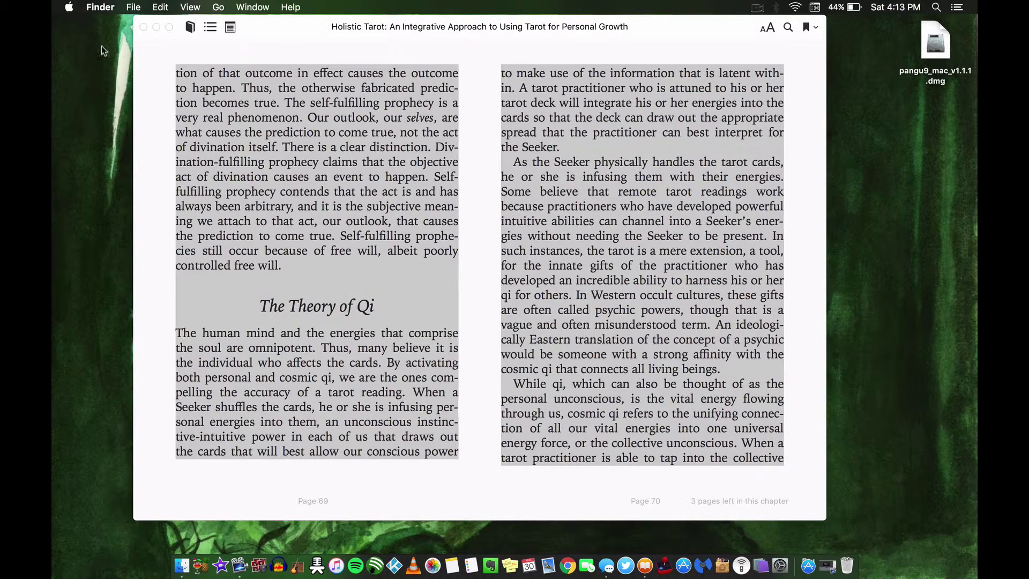
pyautogui.click(185, 209)
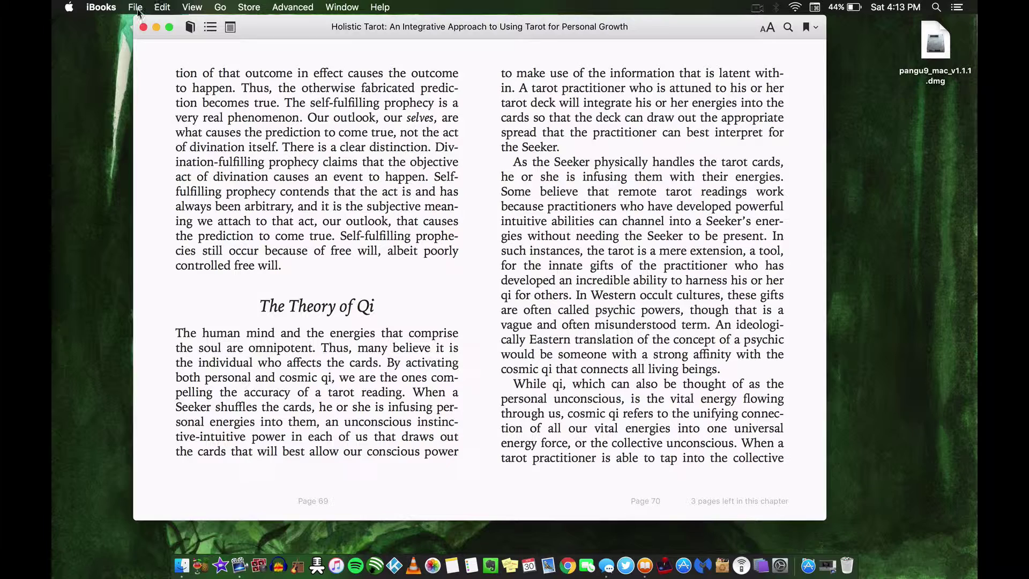
pyautogui.click(173, 9)
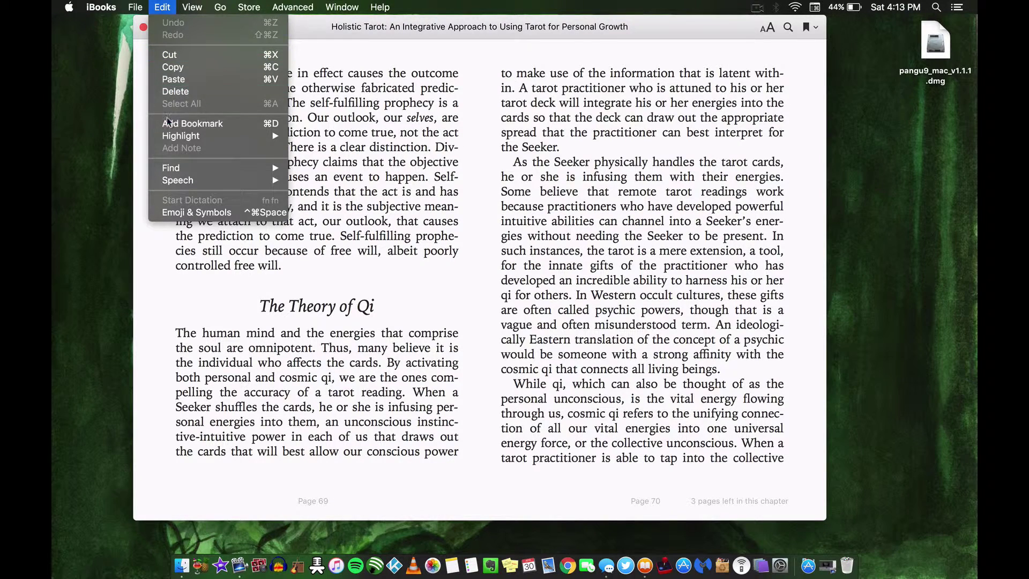
pyautogui.moveTo(179, 181)
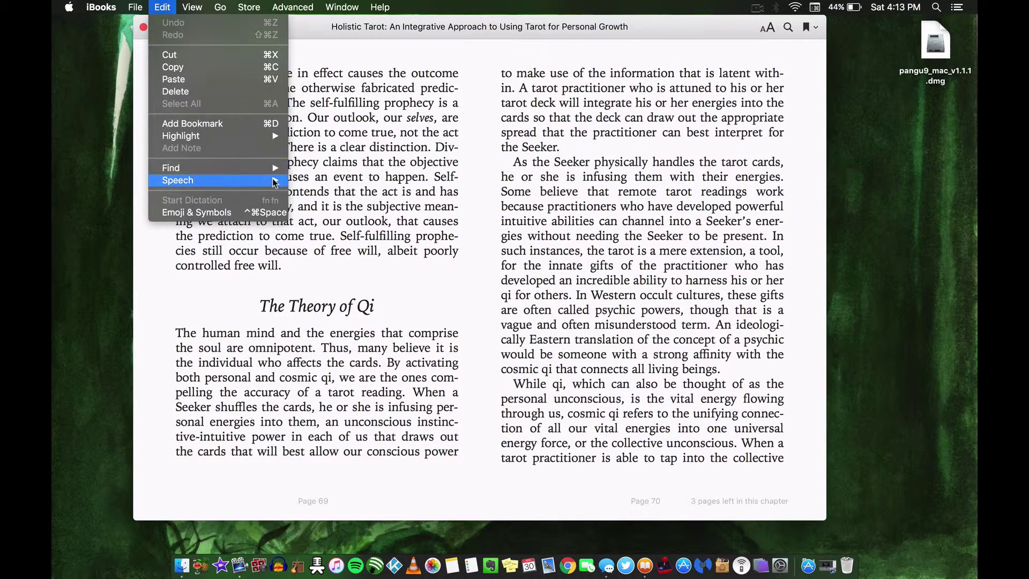
pyautogui.moveTo(271, 181)
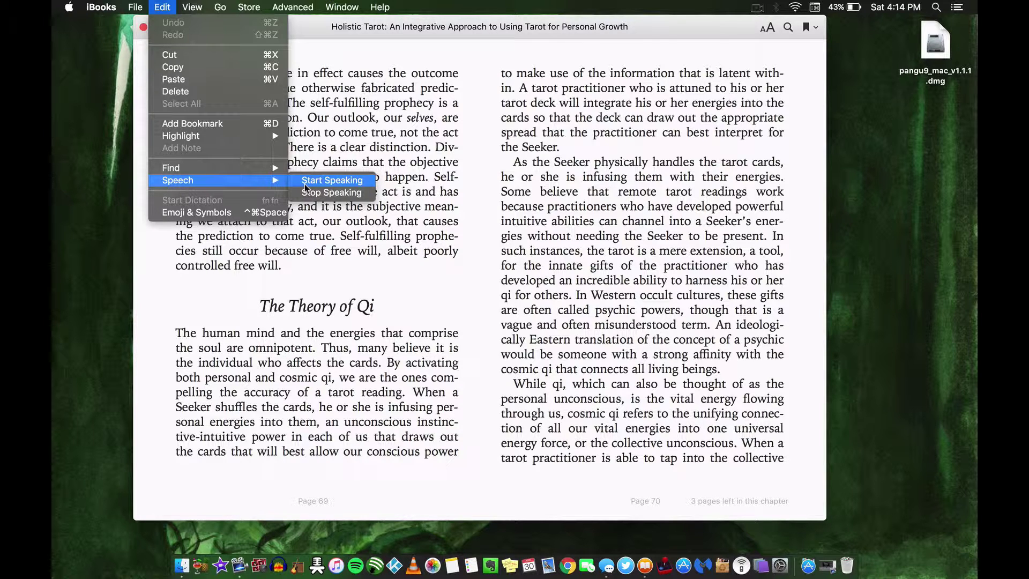
pyautogui.click(304, 185)
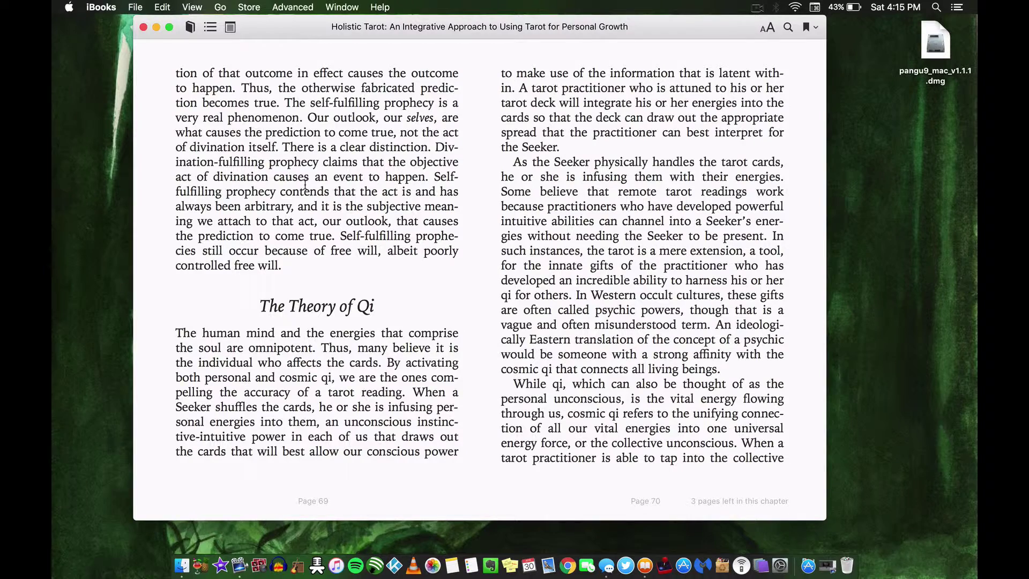
# Step: Open System Preferences to the Dictation & Speech pane's Text to Speech tab
pyautogui.hotkey('ctrl', 'Right')
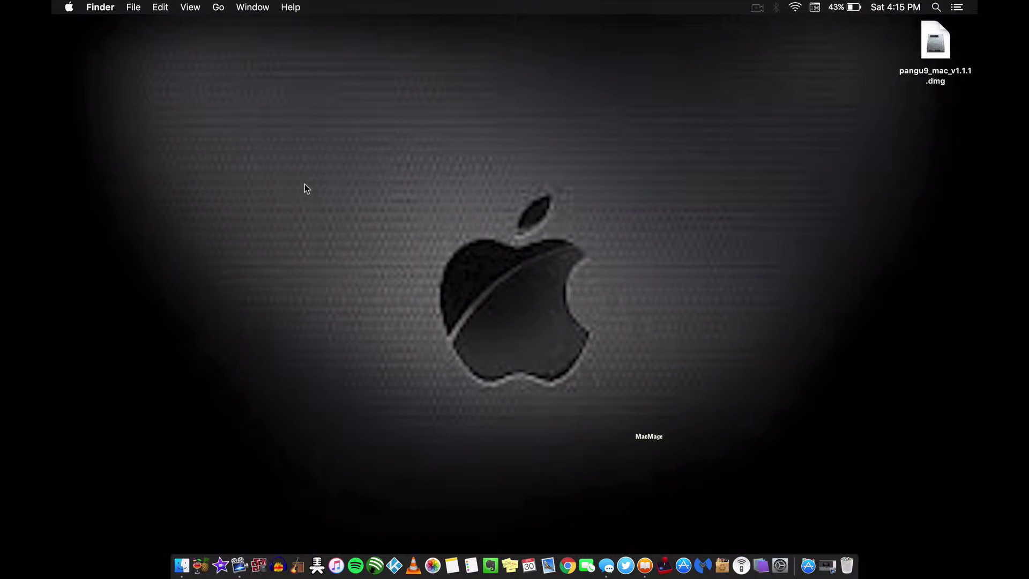
pyautogui.click(70, 7)
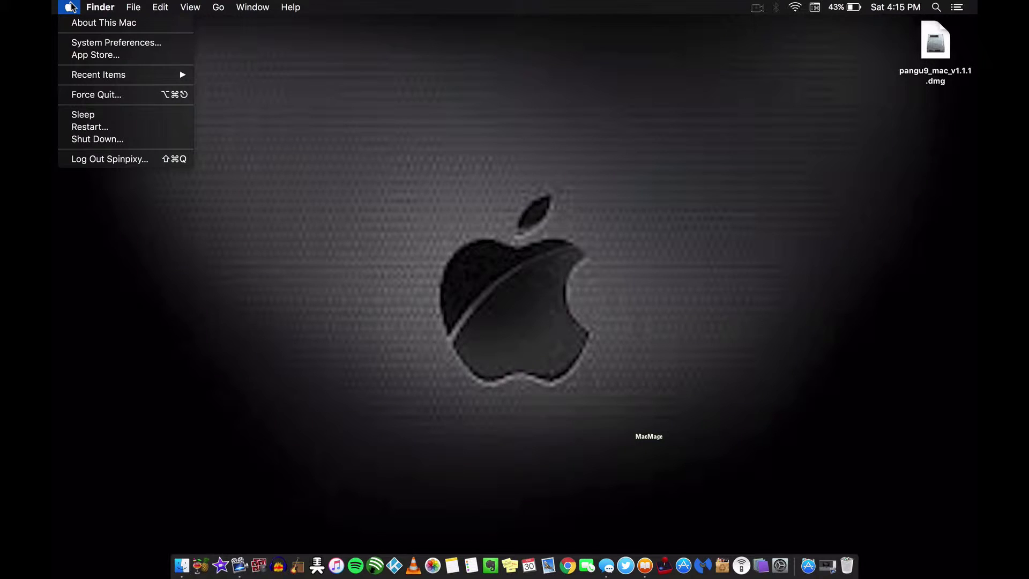
pyautogui.click(66, 45)
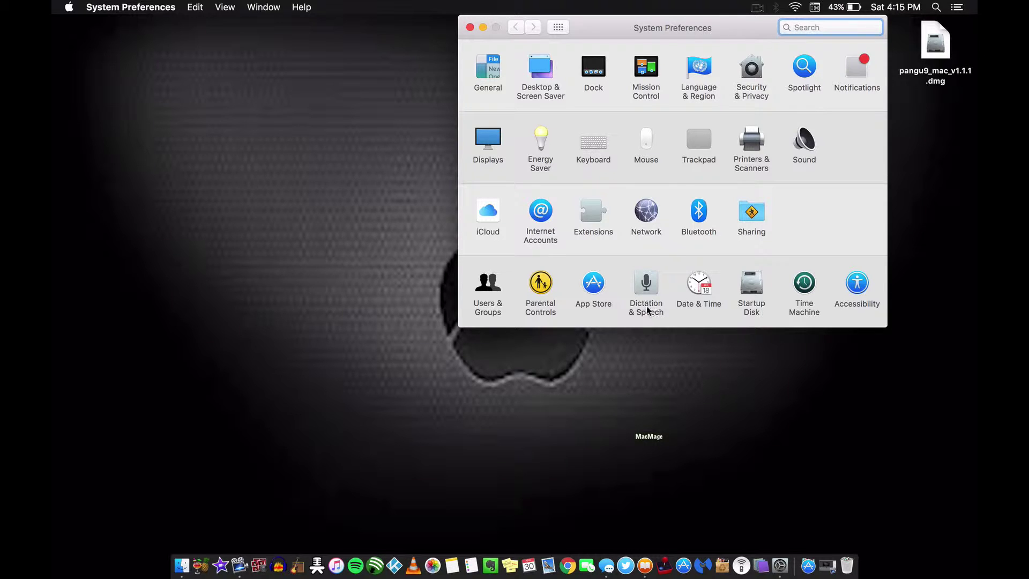
pyautogui.click(649, 286)
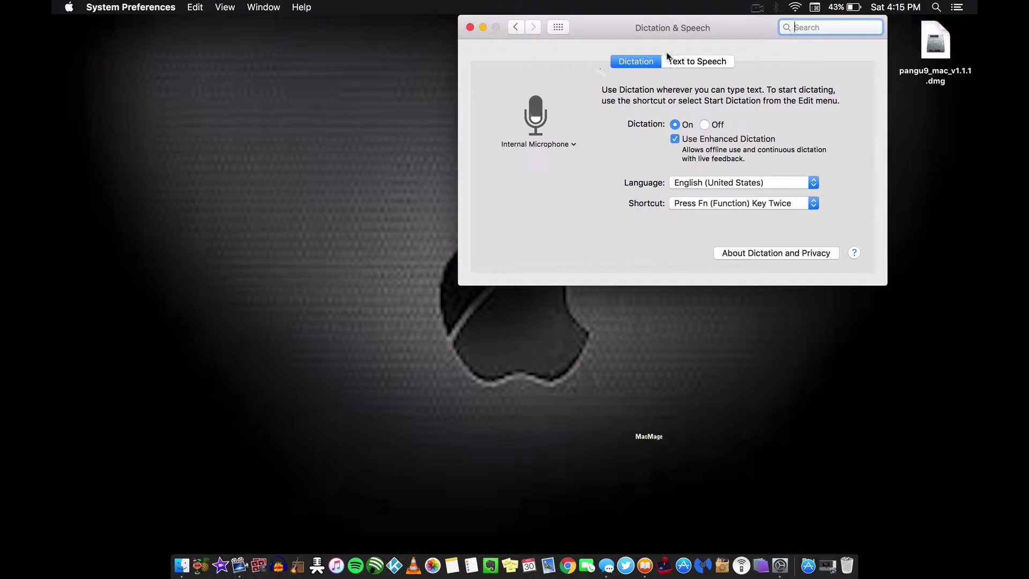
pyautogui.click(683, 60)
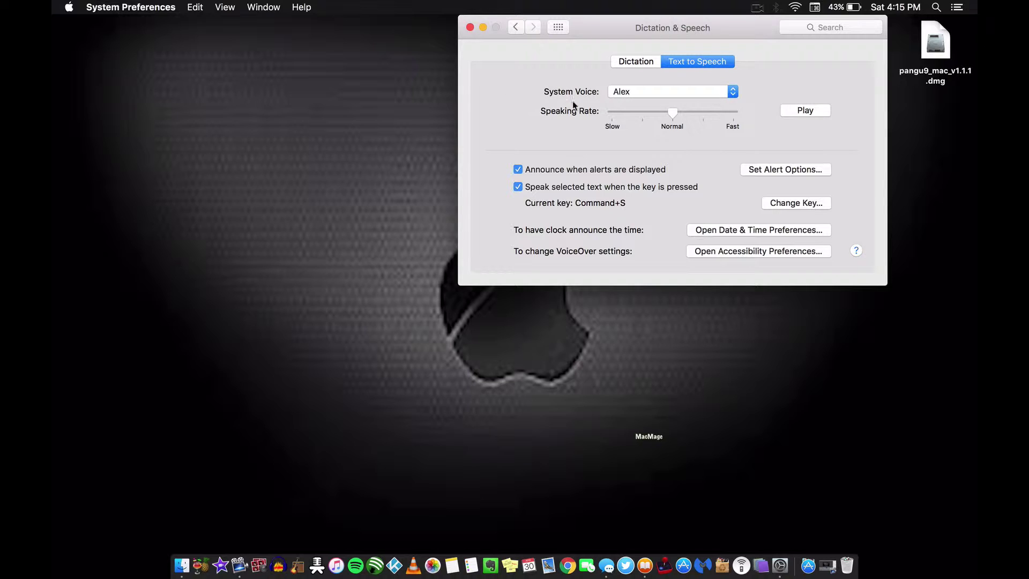
pyautogui.click(624, 95)
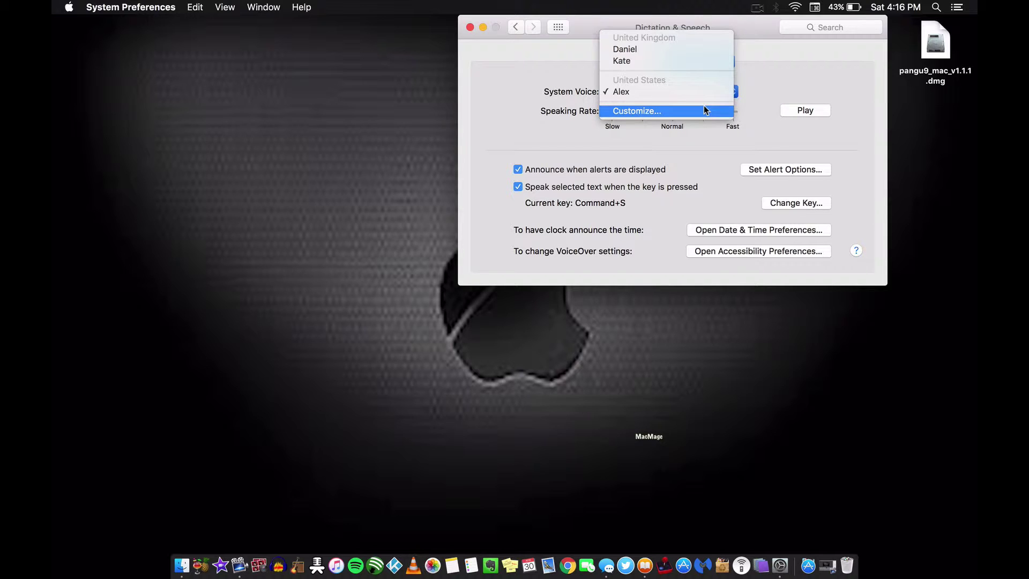
pyautogui.click(514, 127)
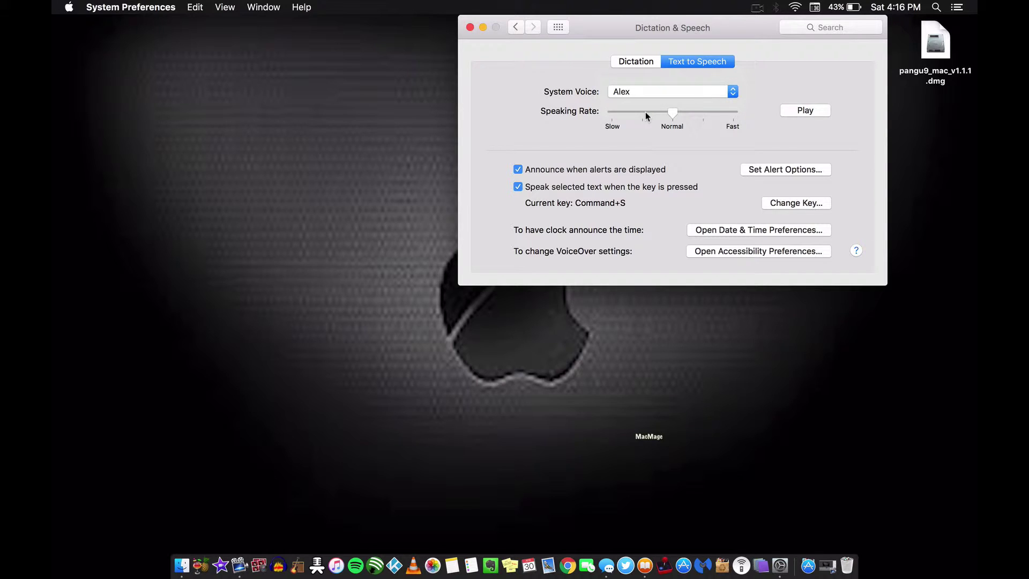
# Step: Preview the Alex and Daniel voices, then make Kate the system voice
pyautogui.click(810, 111)
pyautogui.click(642, 91)
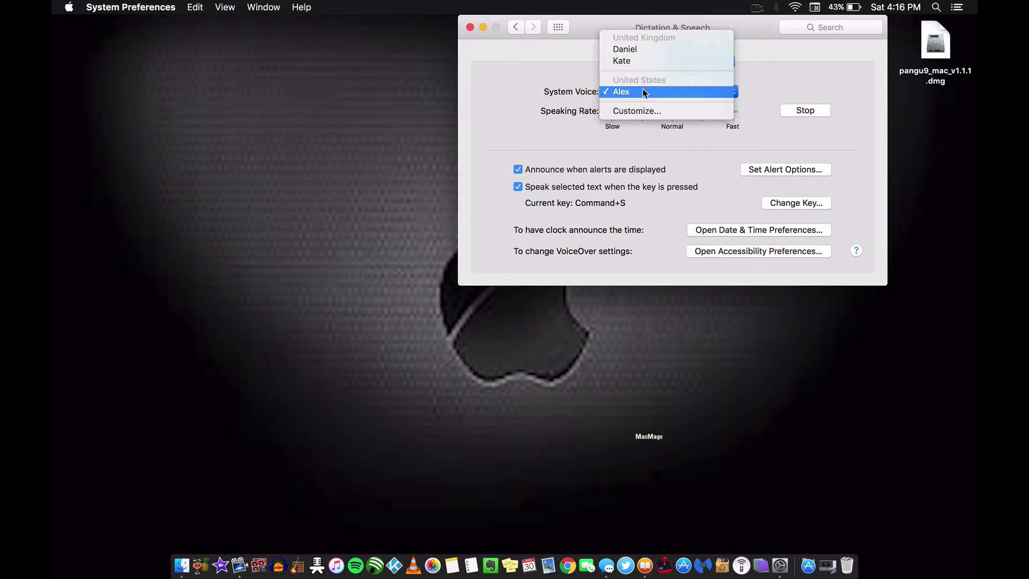
pyautogui.click(641, 50)
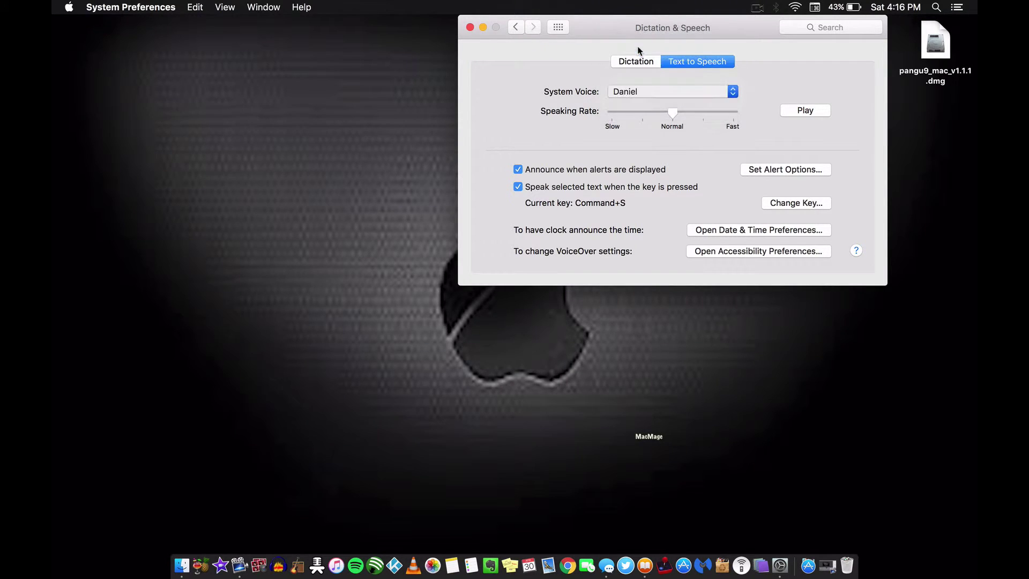
pyautogui.click(815, 113)
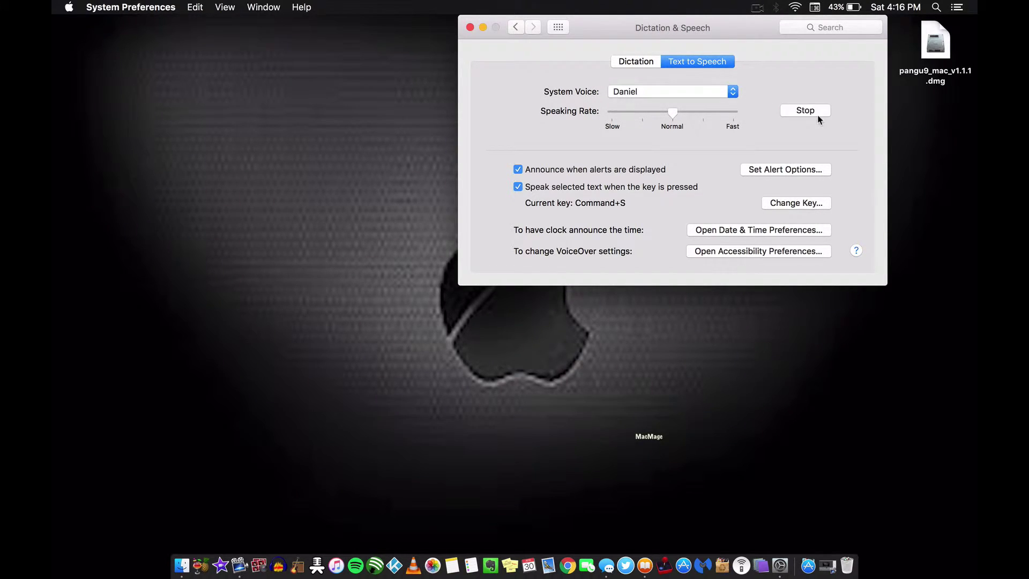
pyautogui.click(654, 94)
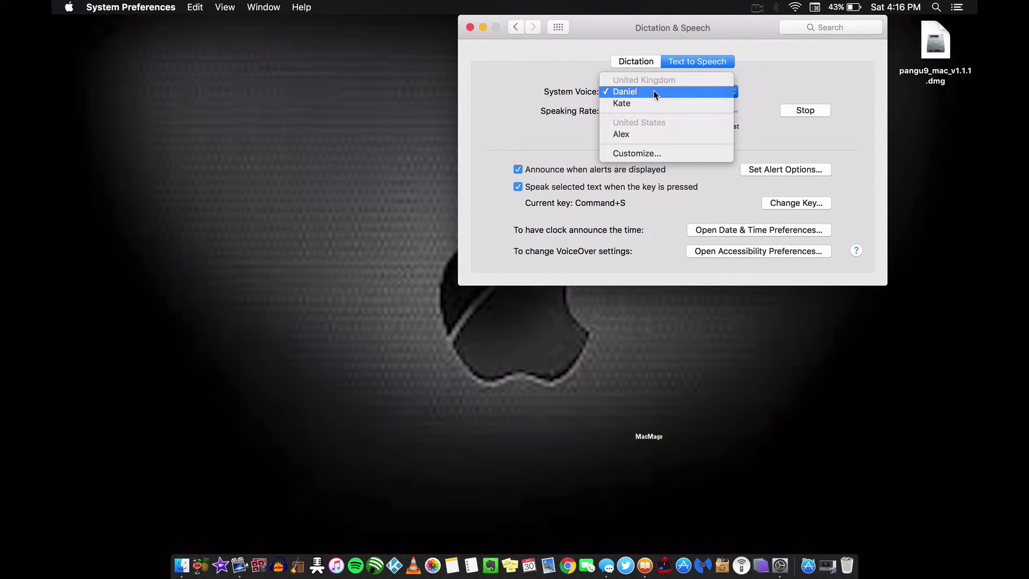
pyautogui.click(650, 103)
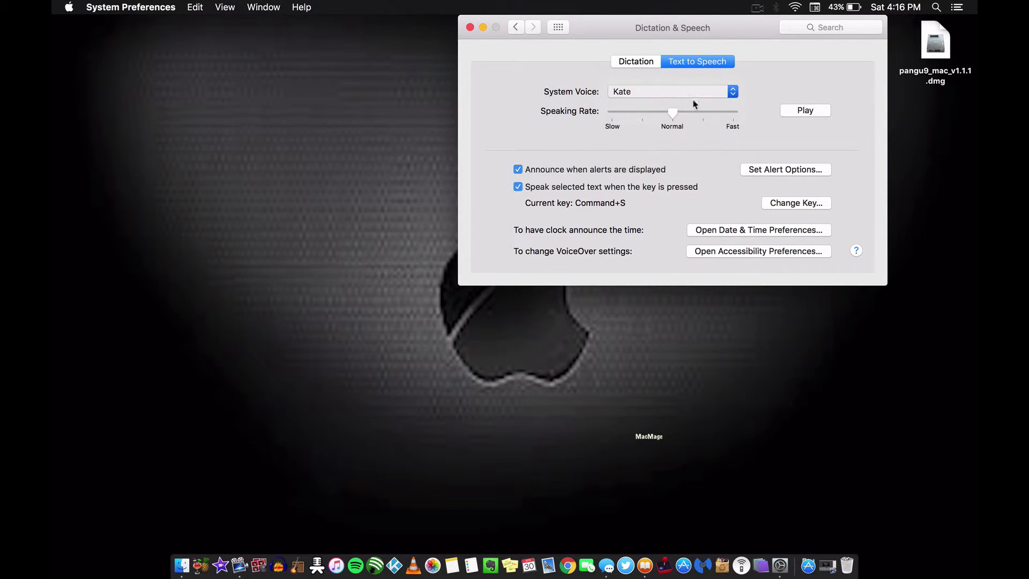
# Step: Keep 'Oy!! Message!' as the spoken alert phrase and confirm the alert options
pyautogui.click(774, 170)
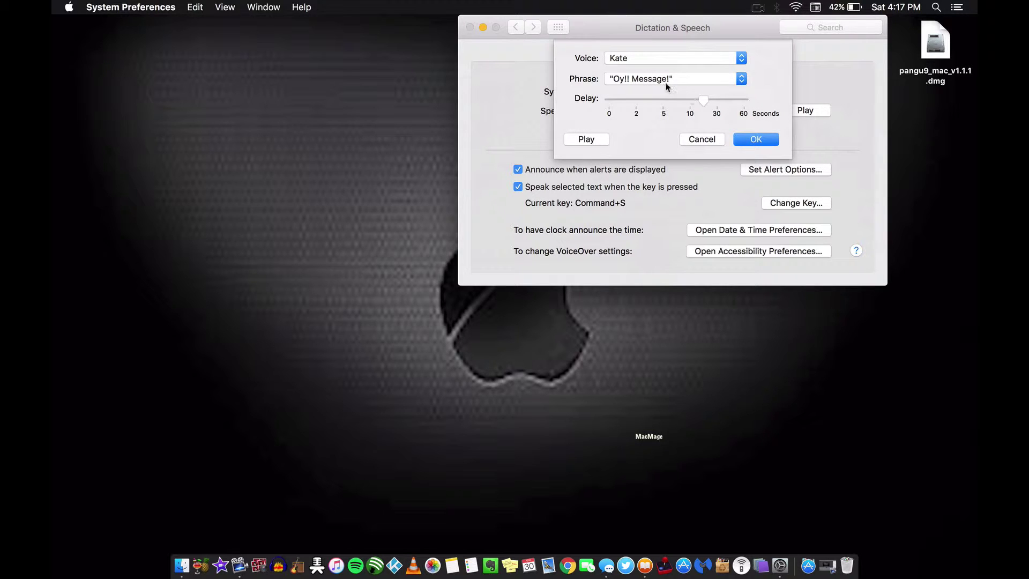
pyautogui.click(700, 78)
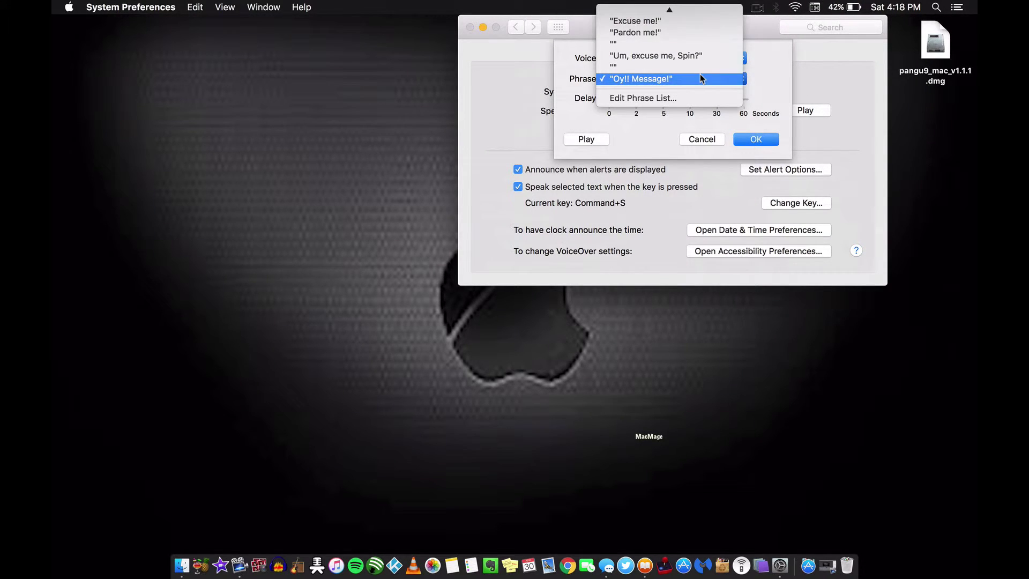
pyautogui.click(701, 78)
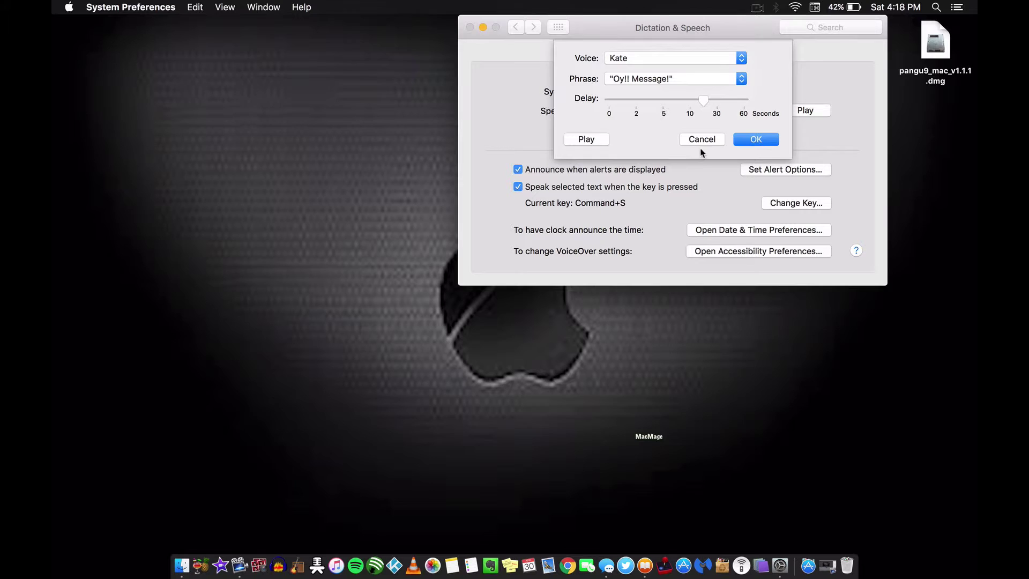
pyautogui.click(755, 138)
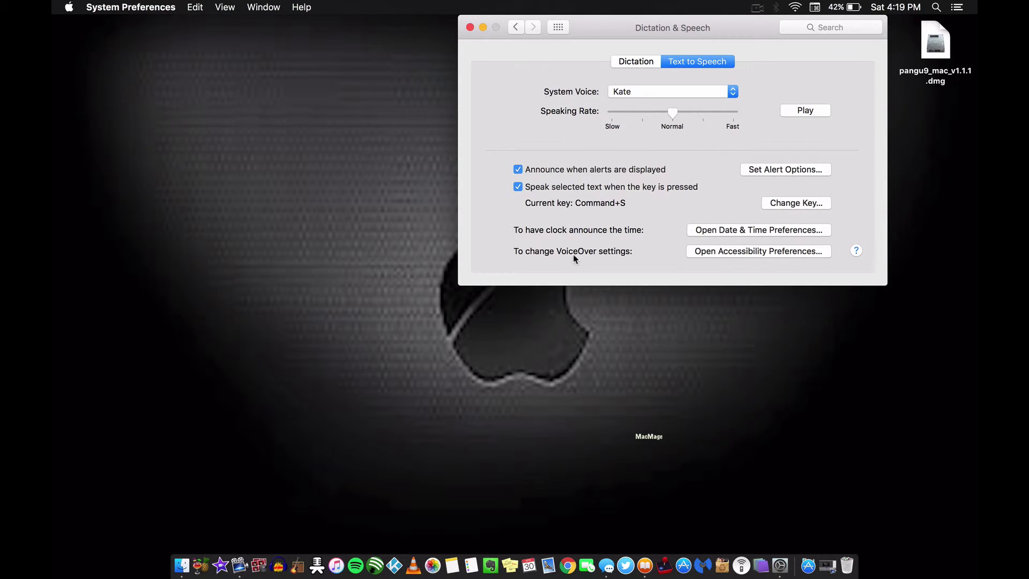
# Step: Visit the Accessibility preferences, then return to the Text to Speech tab
pyautogui.click(705, 253)
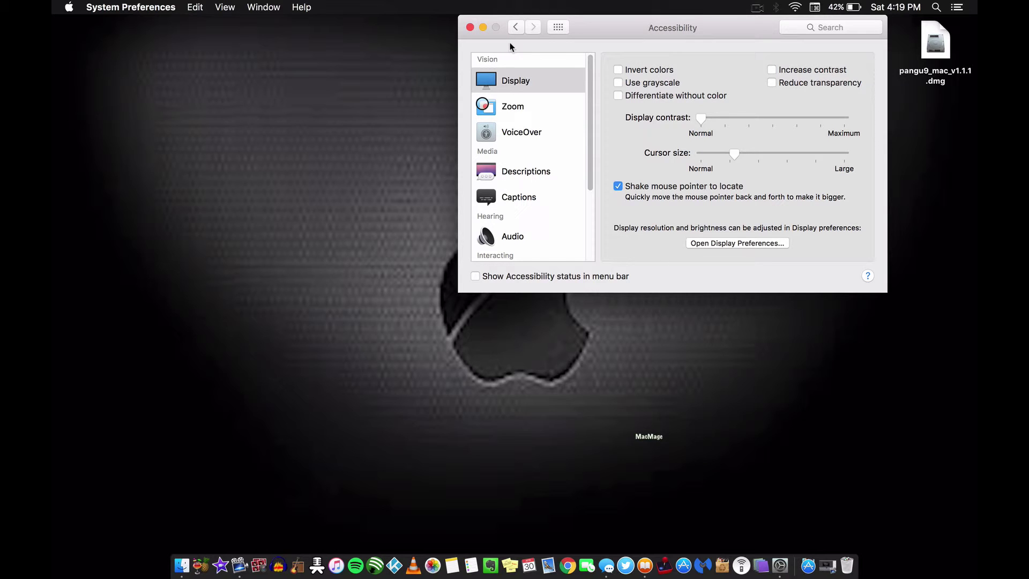
pyautogui.click(522, 30)
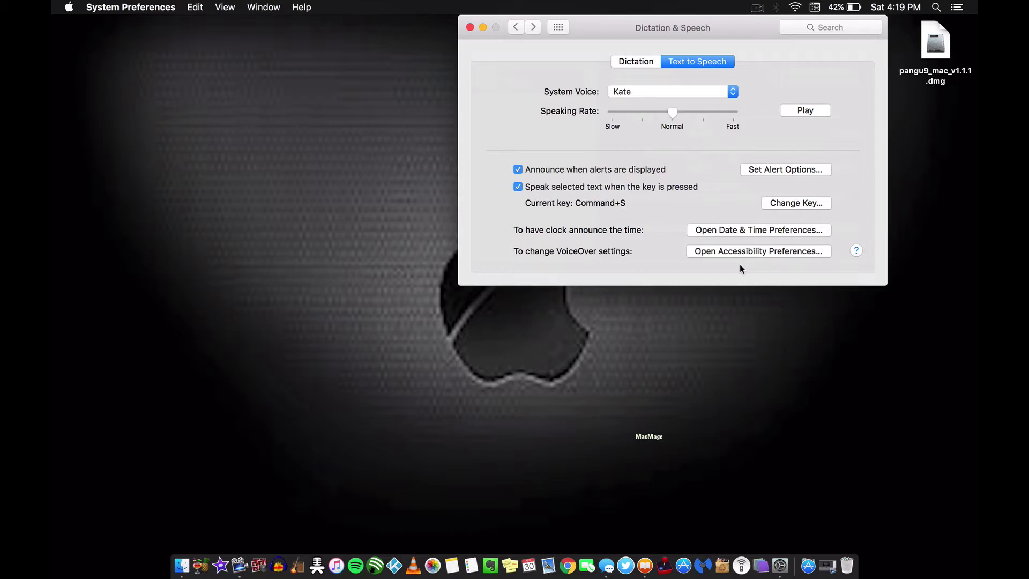
pyautogui.click(630, 63)
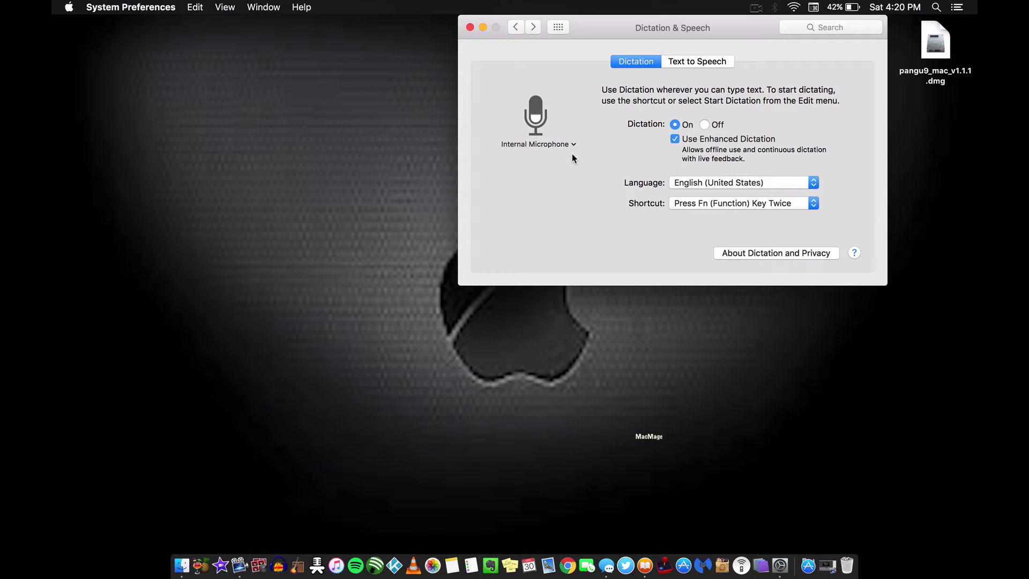
pyautogui.click(694, 59)
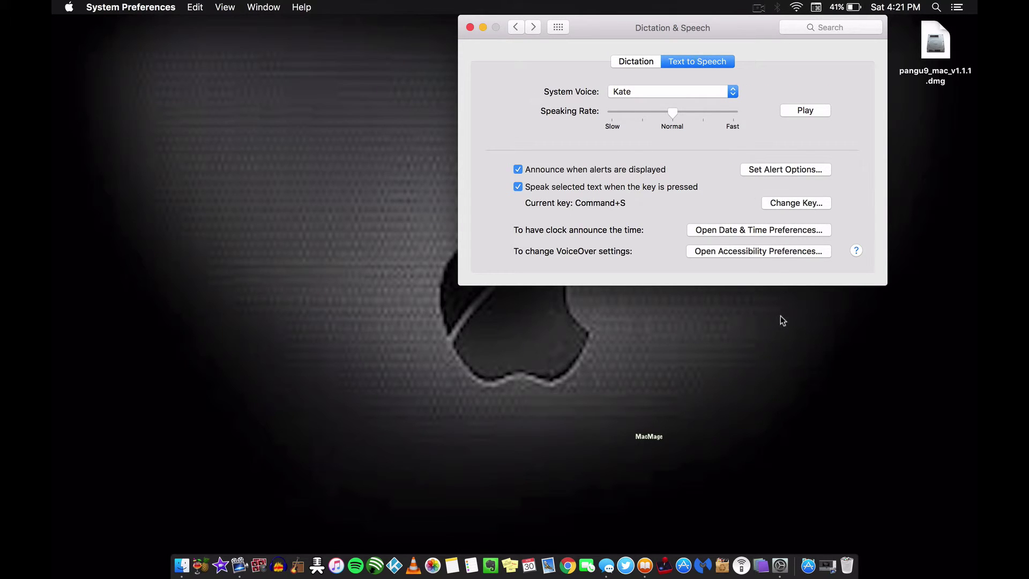
# Step: Show the Accessibility Zoom settings and test ⌥⌘= / ⌥⌘- to zoom the screen in and out
pyautogui.click(759, 252)
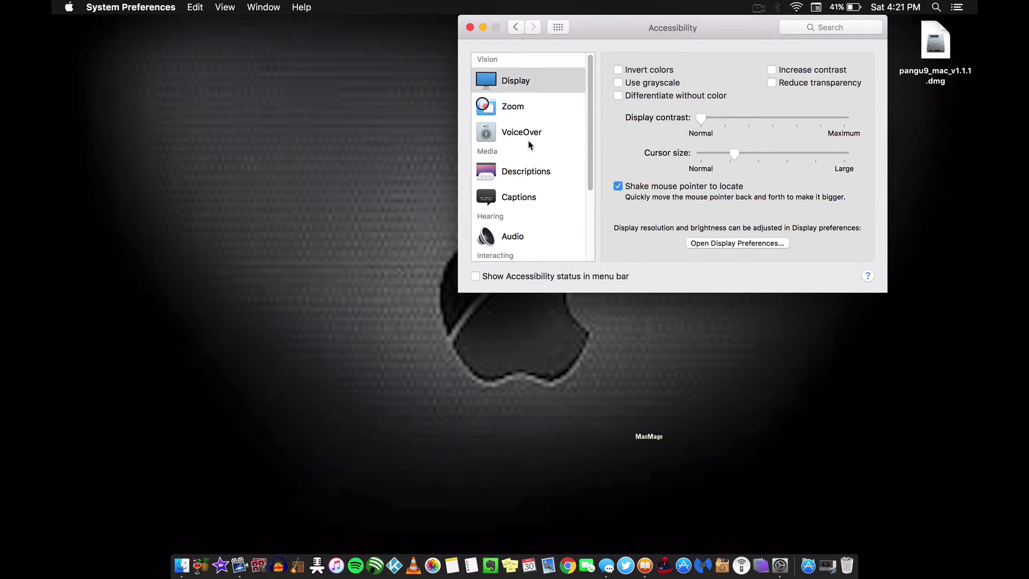
pyautogui.click(502, 110)
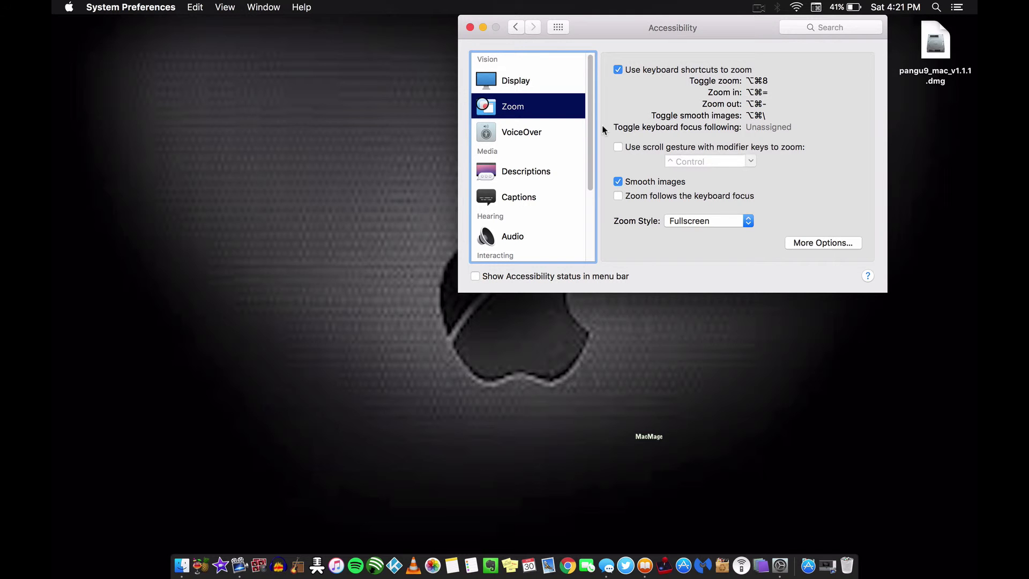
pyautogui.press('super+alt+equal')
pyautogui.press('super+alt+equal')
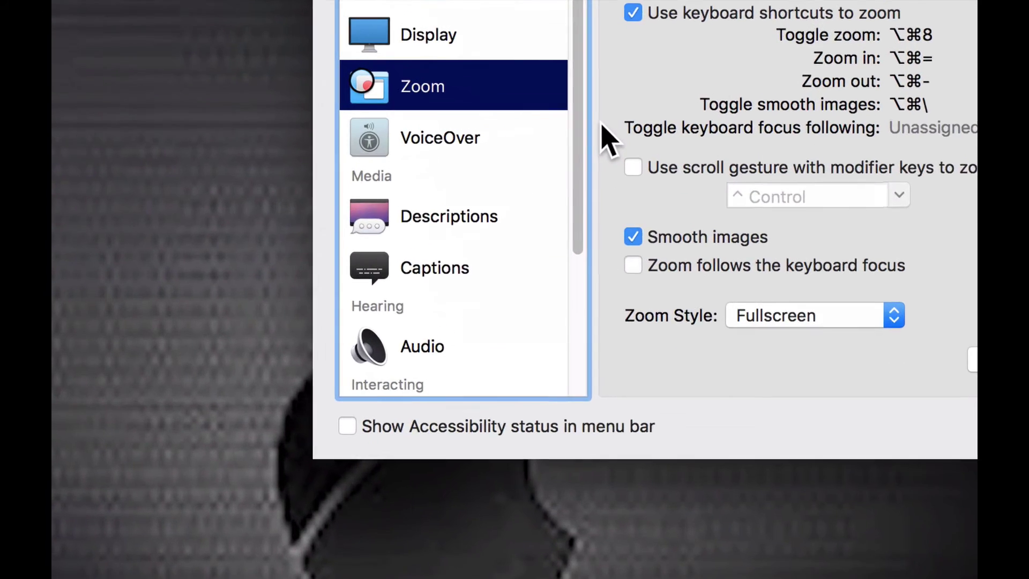
pyautogui.press('super+alt+minus')
pyautogui.press('super+alt+minus')
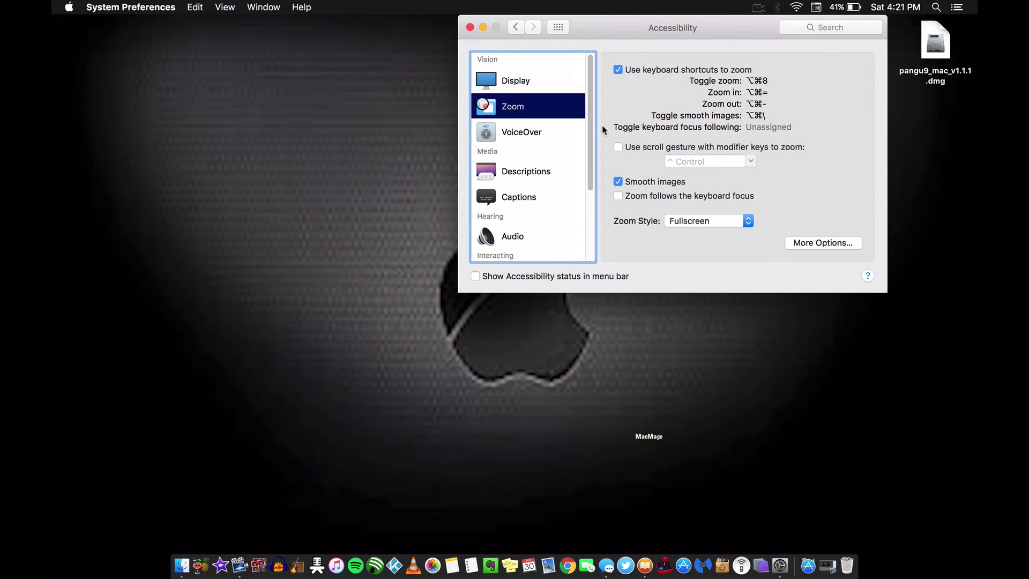
pyautogui.press('super+alt+equal')
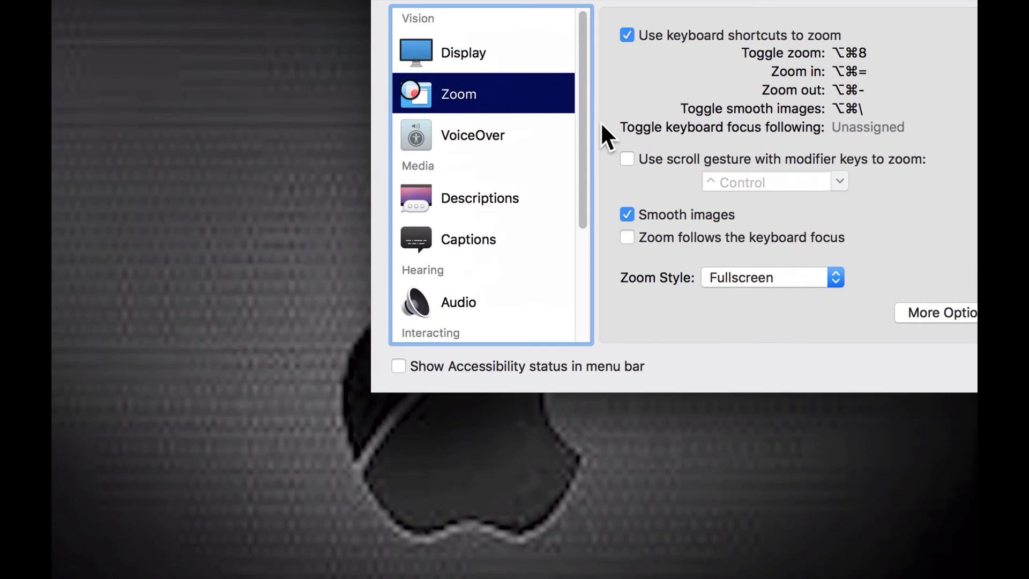
pyautogui.press('super+alt+minus')
pyautogui.press('super+alt+equal')
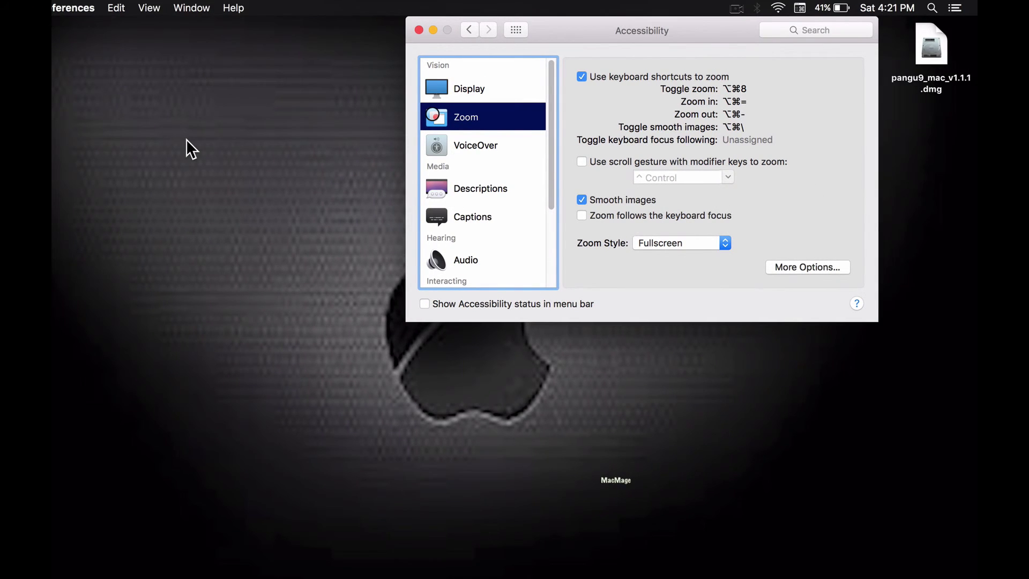
pyautogui.press('super+alt+equal')
pyautogui.press('super+alt+equal')
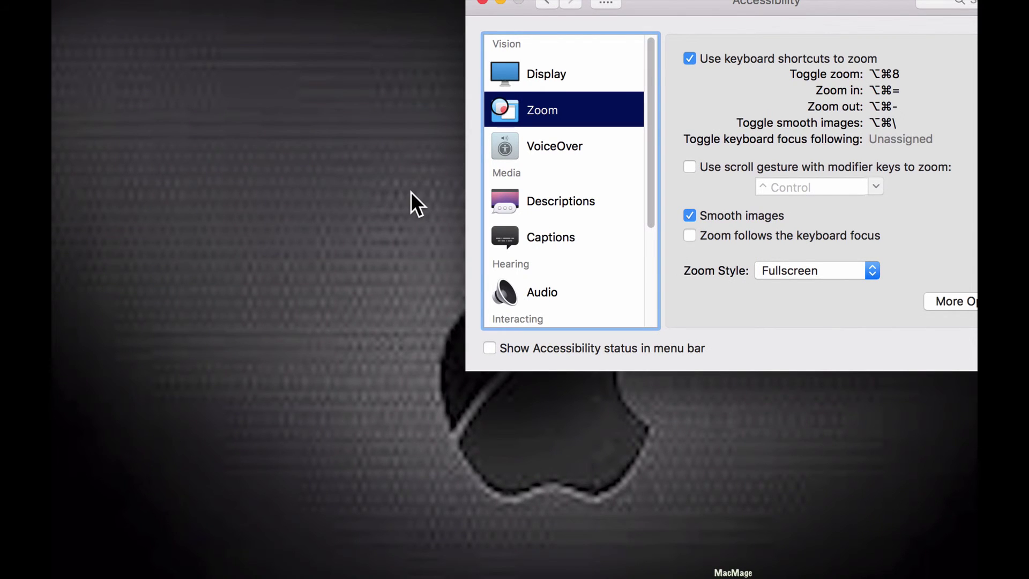
pyautogui.press('super+alt+minus')
pyautogui.press('super+alt+minus')
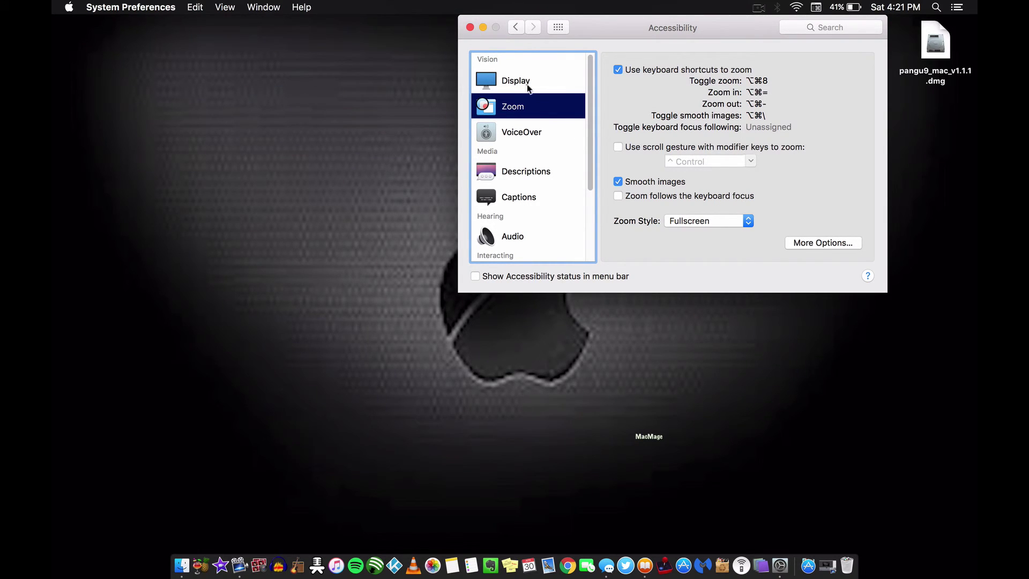
# Step: Show the Accessibility Dictation settings and review the Dictation Commands list before closing it
pyautogui.scroll(-5, 501, 137)
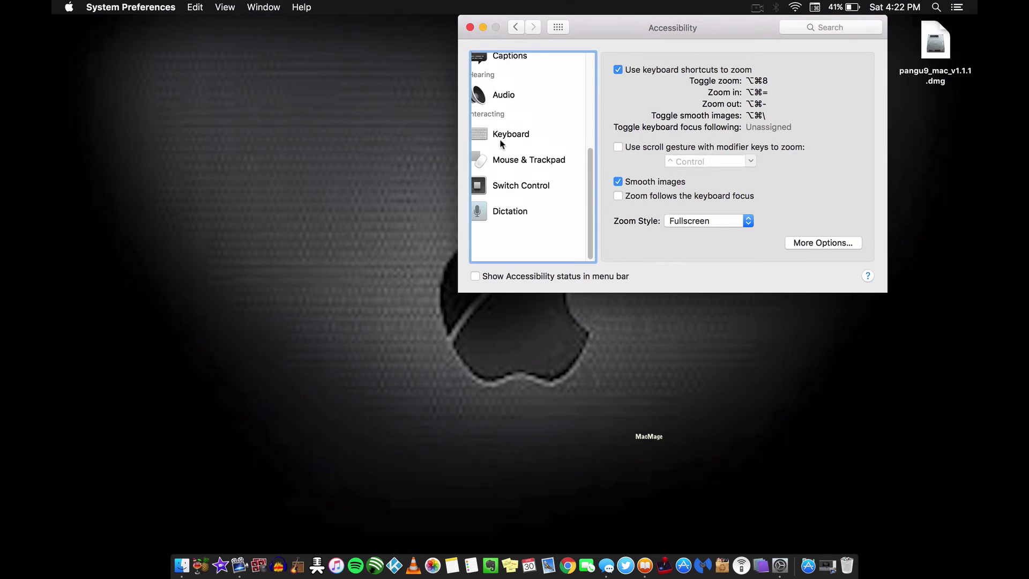
pyautogui.click(516, 248)
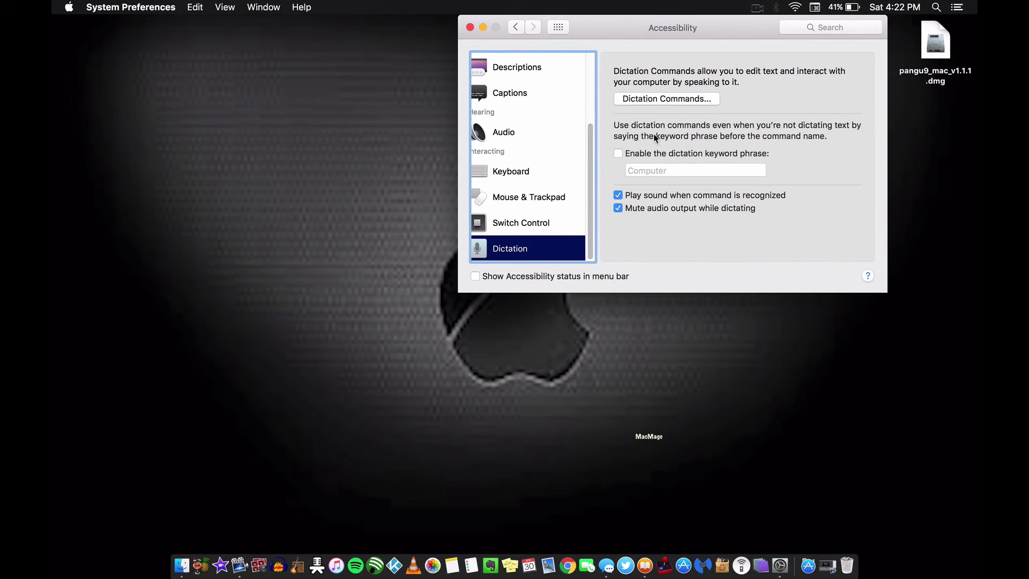
pyautogui.click(675, 100)
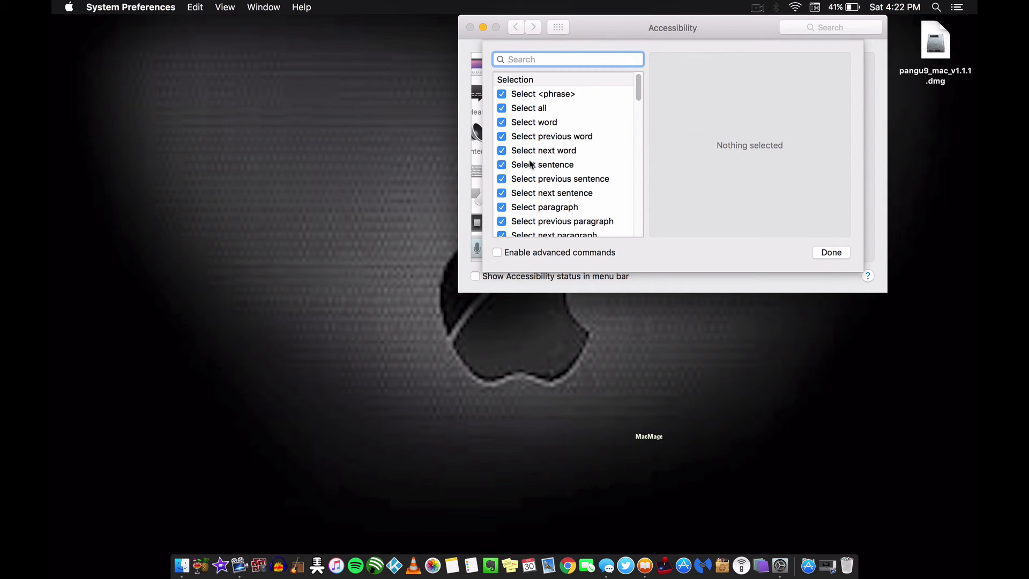
pyautogui.click(823, 253)
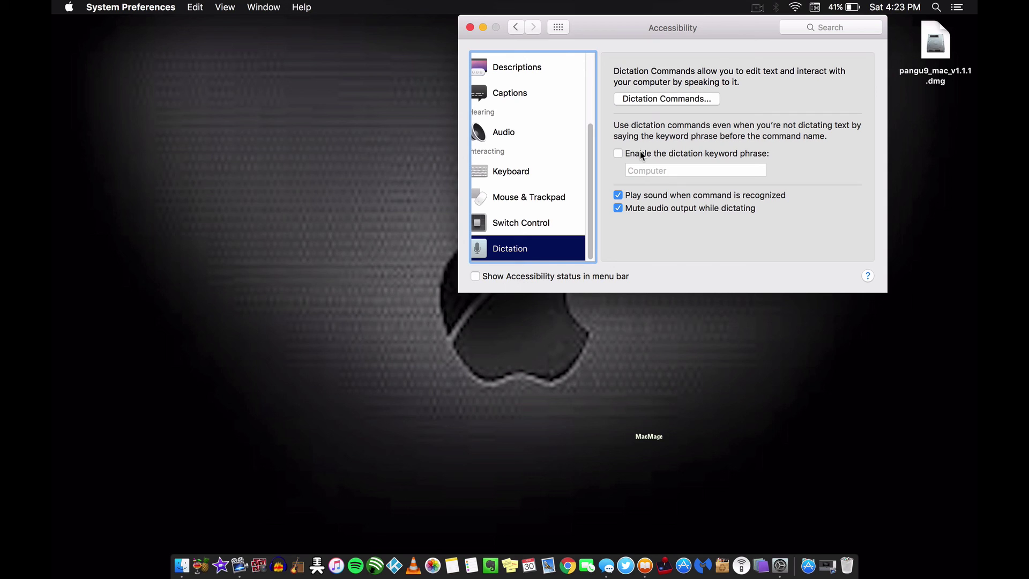
# Step: Quit System Preferences with ⌘Q, leaving the Finder desktop
pyautogui.press('super+q')
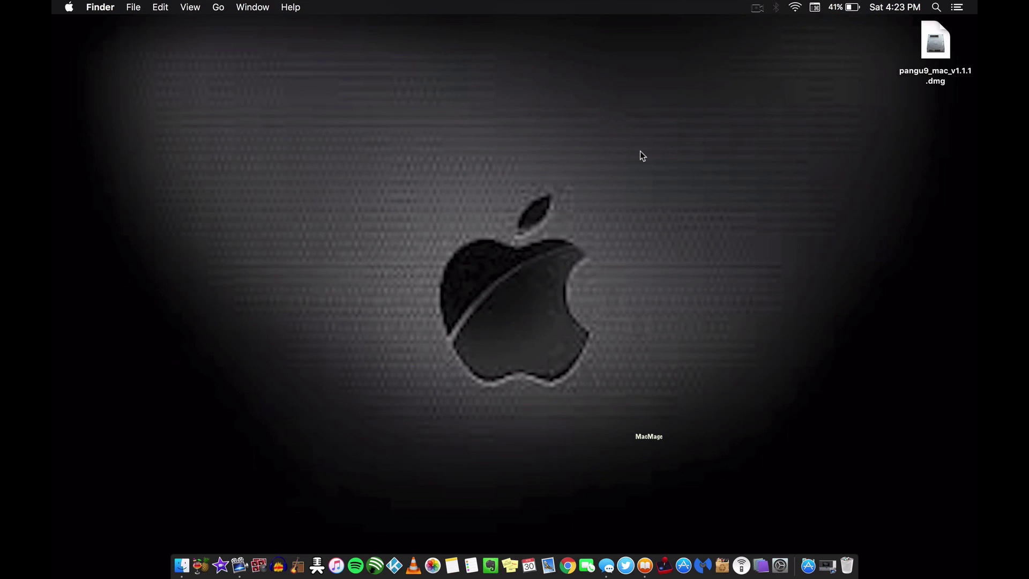